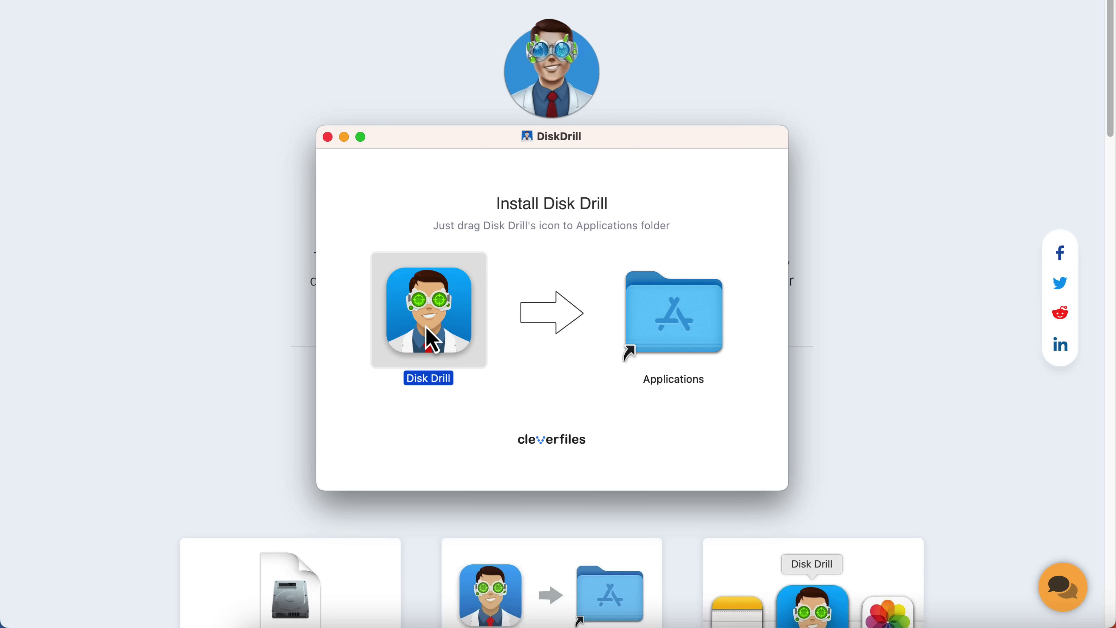
Install Disk Drill in the Applications folder and allow it Full Disk Access, quitting and reopening it.
left_click_drag(430, 338, 668, 333)
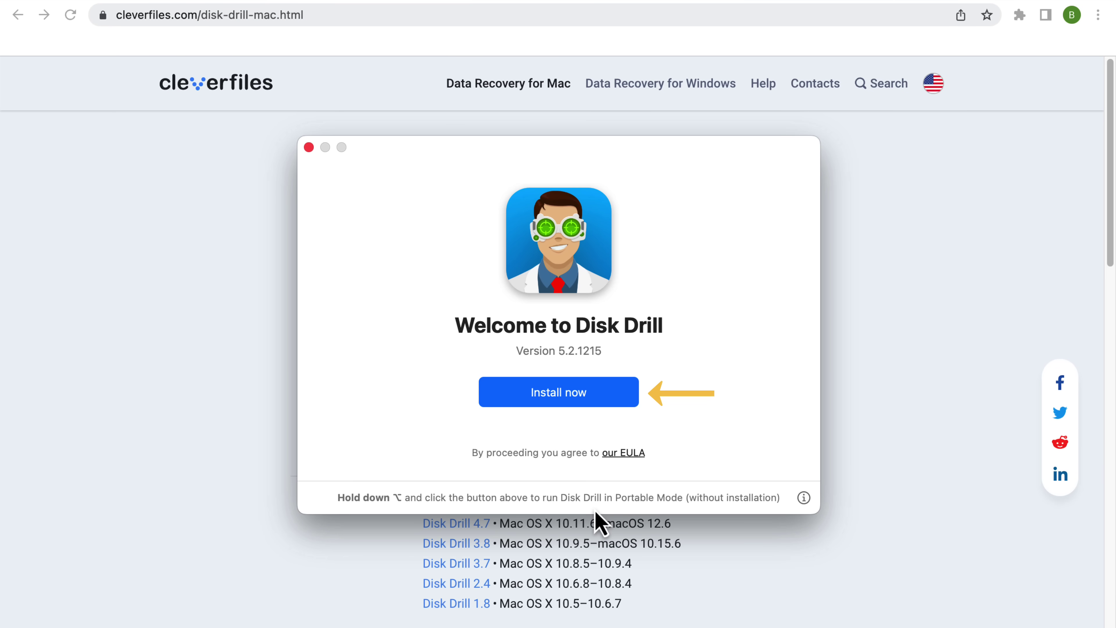
left_click(562, 392)
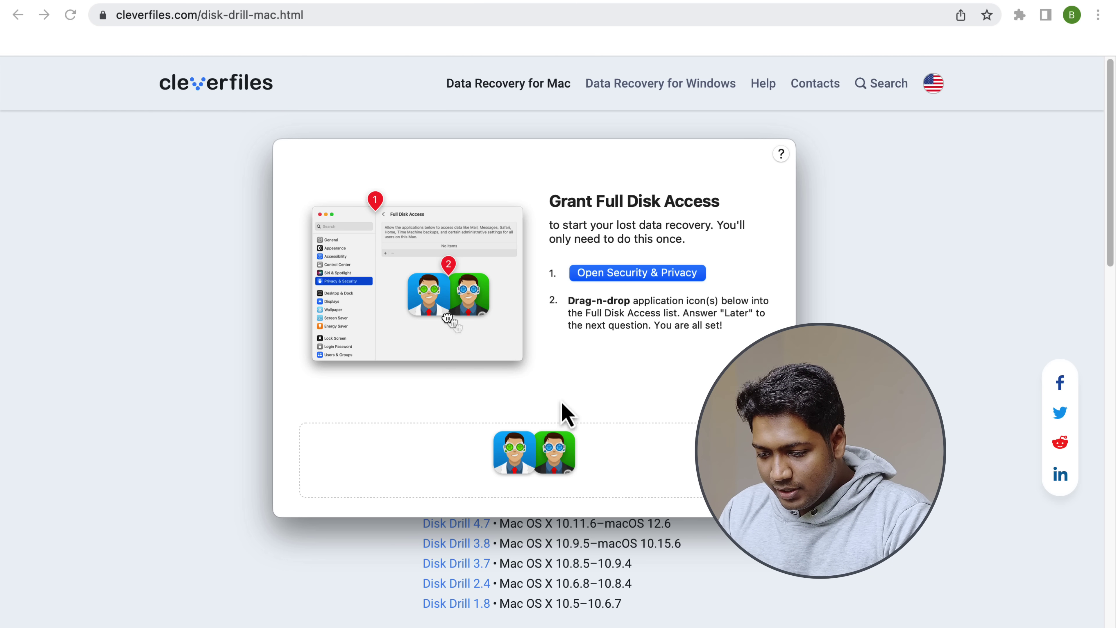
left_click(644, 280)
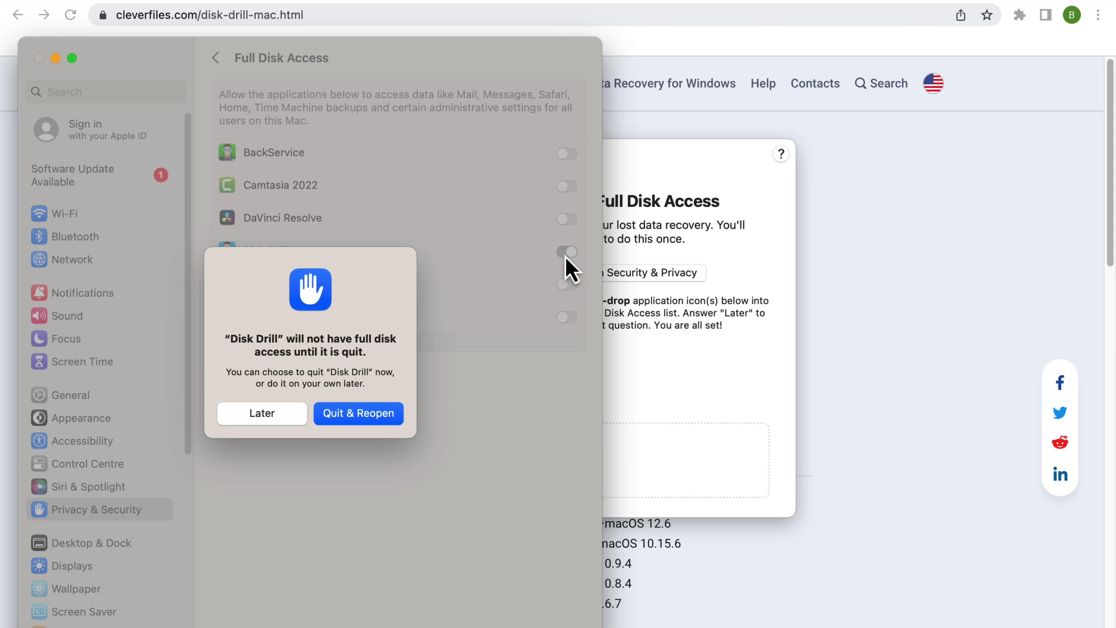
left_click(358, 423)
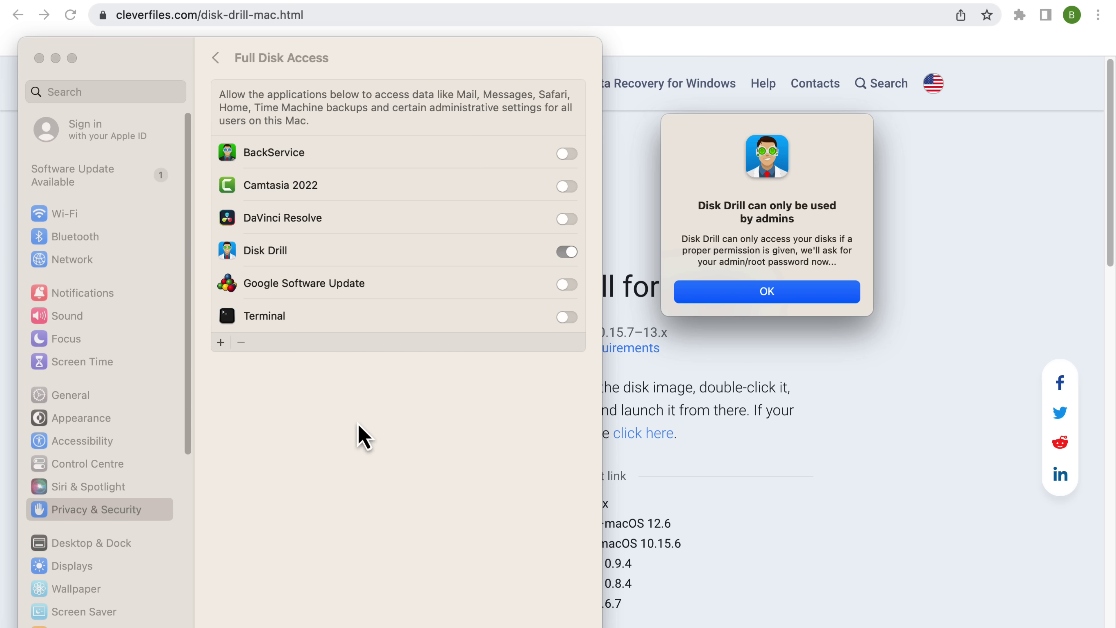
Authorize Disk Drill with the administrator's username and password, and add its companion app to the Full Disk Access list.
left_click(762, 293)
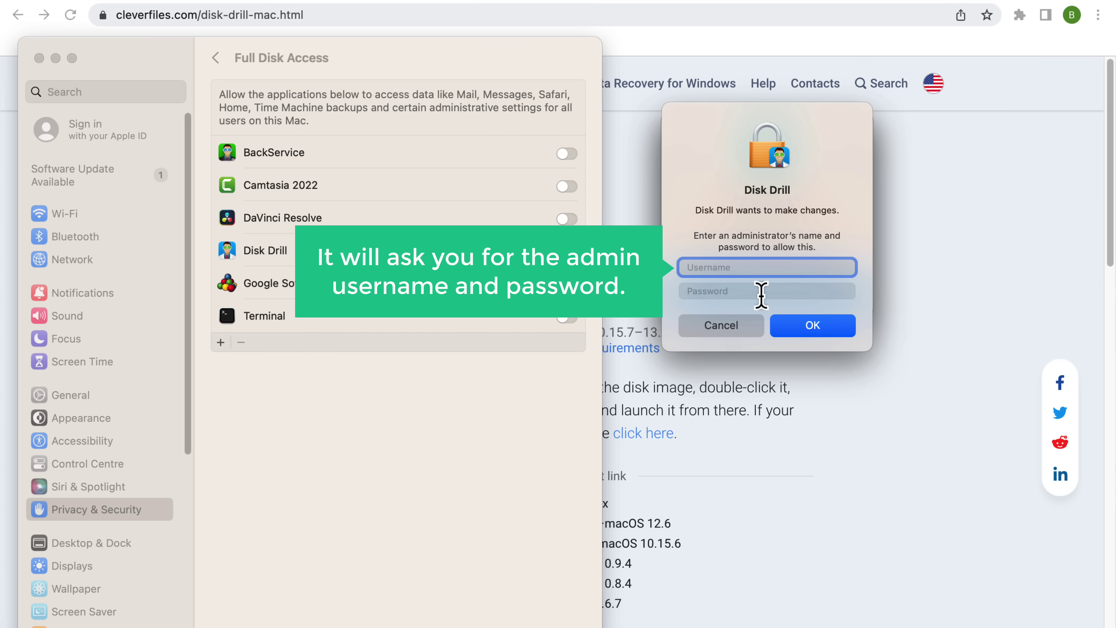
type("bryan")
key("Tab")
type("•")
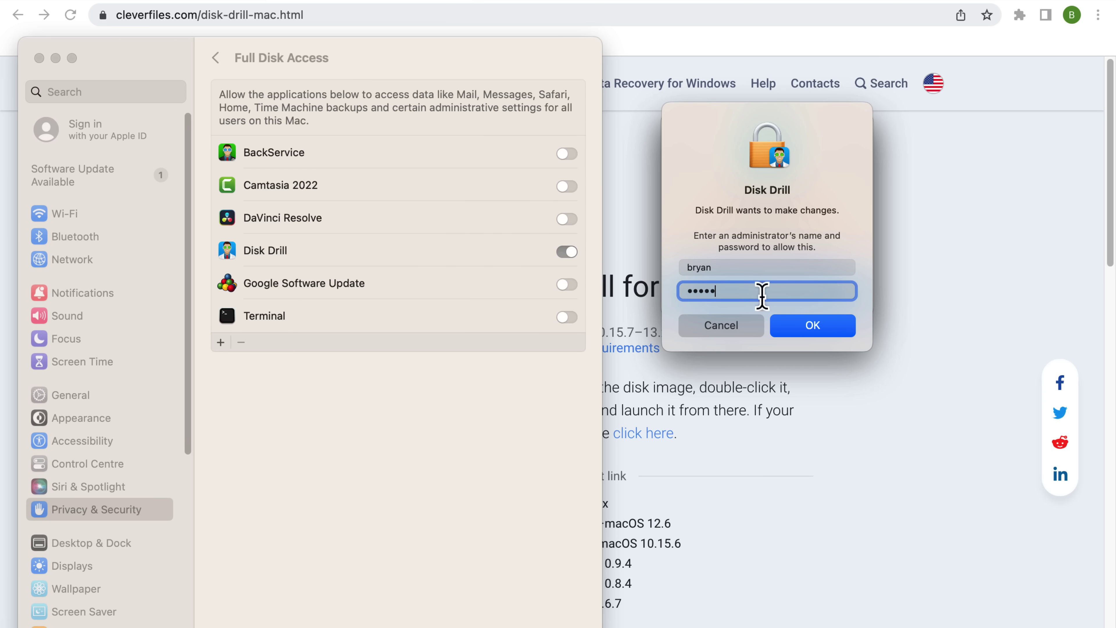
left_click(813, 334)
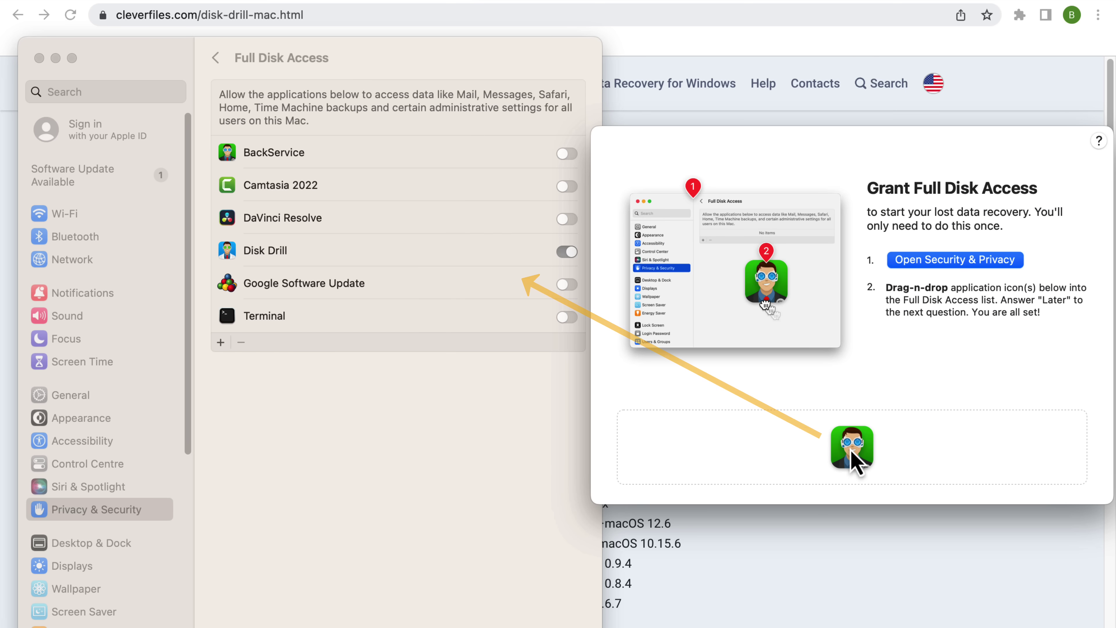
left_click_drag(722, 433, 483, 372)
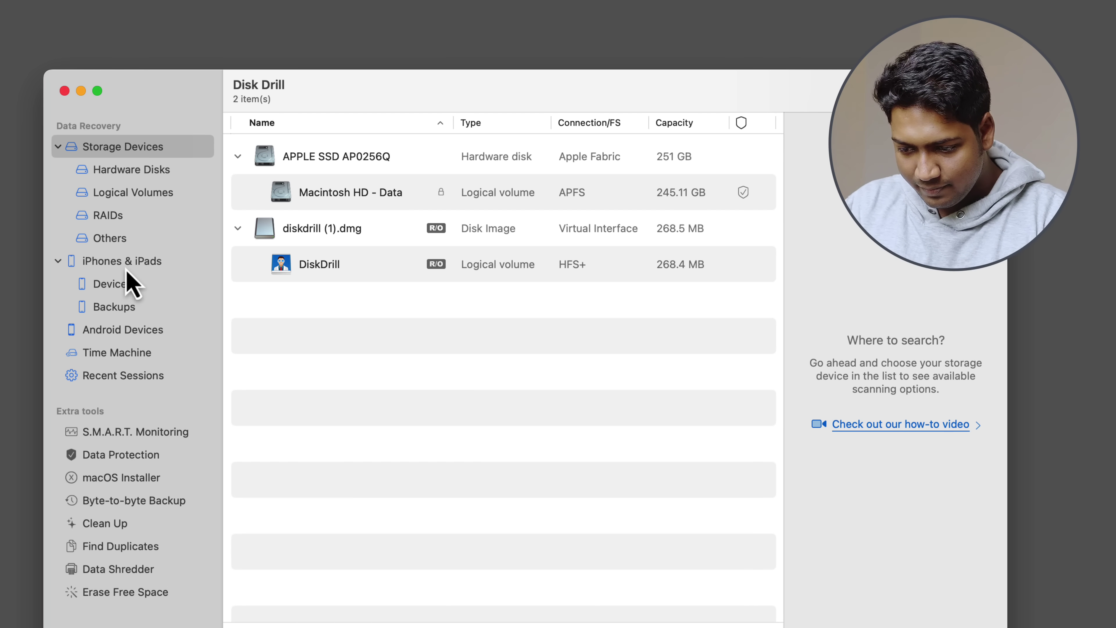
left_click(124, 264)
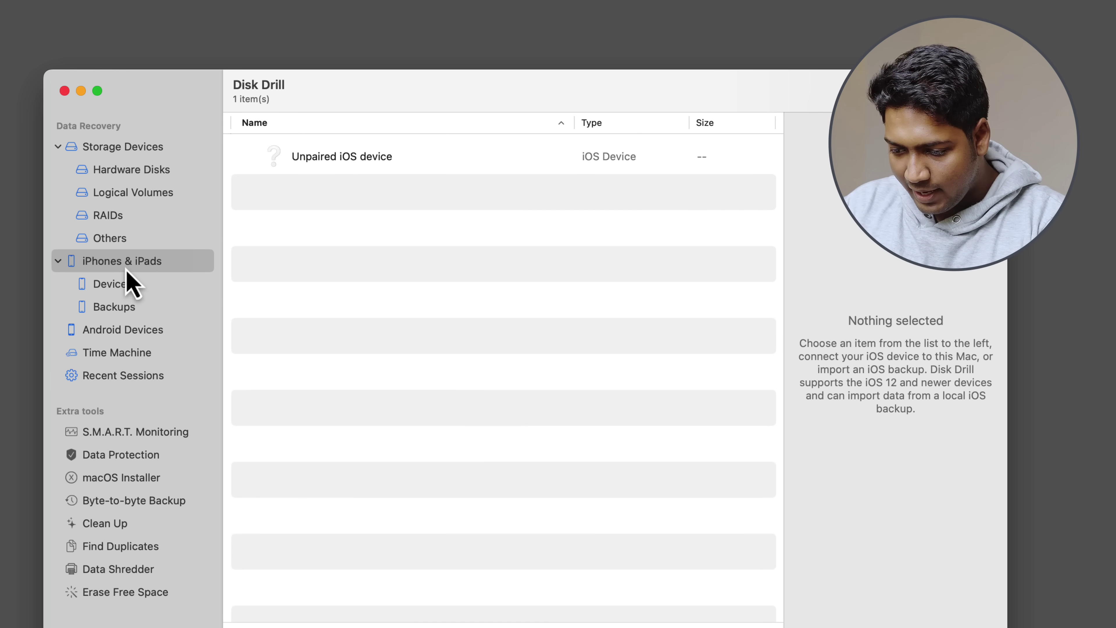
left_click(383, 169)
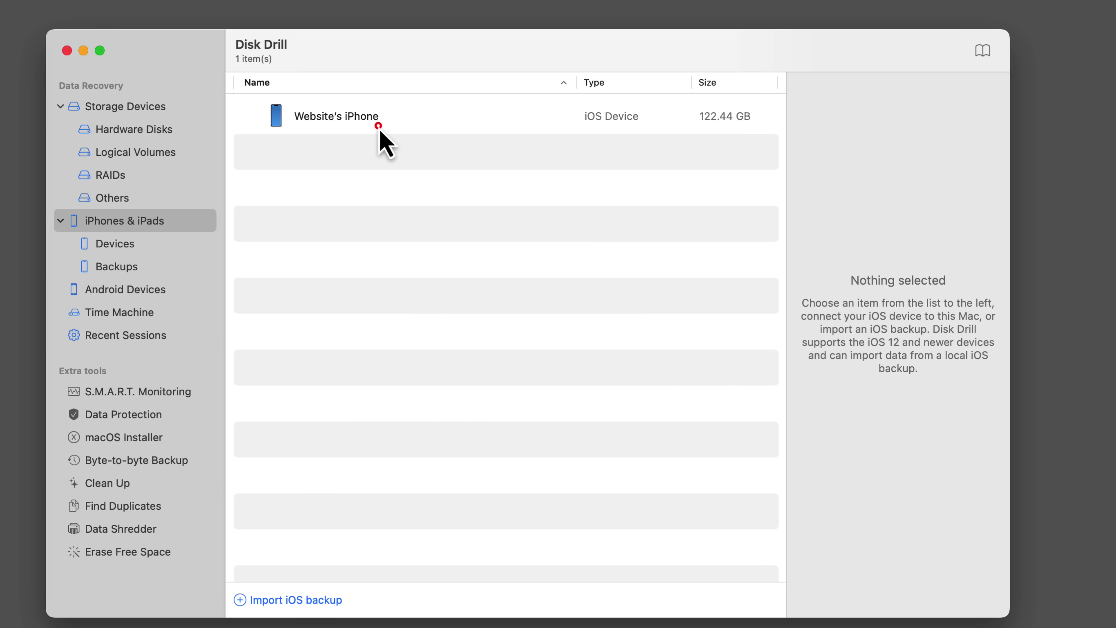
left_click(378, 126)
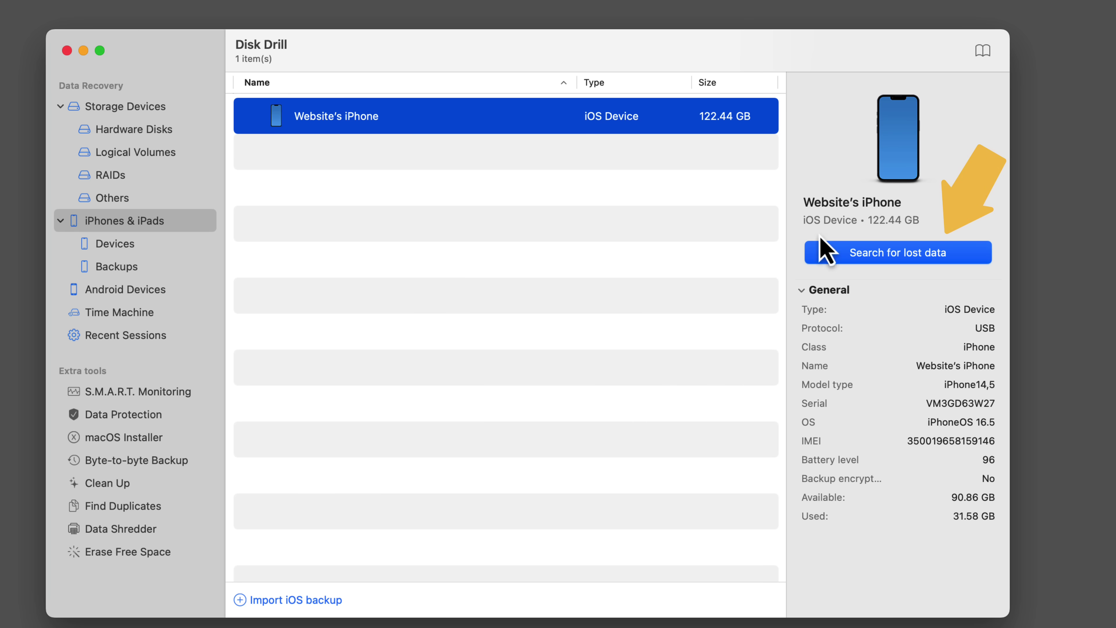
left_click(899, 257)
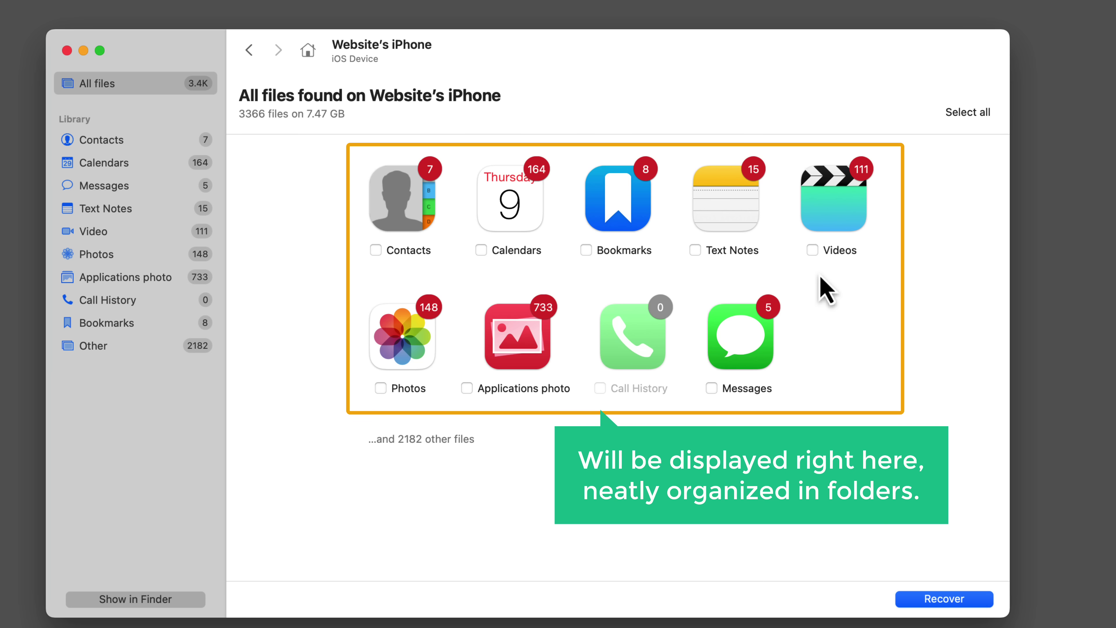
Look through the contacts and videos found on the iPhone, and mark the photo IMG_0500.JPG for recovery.
left_click(401, 217)
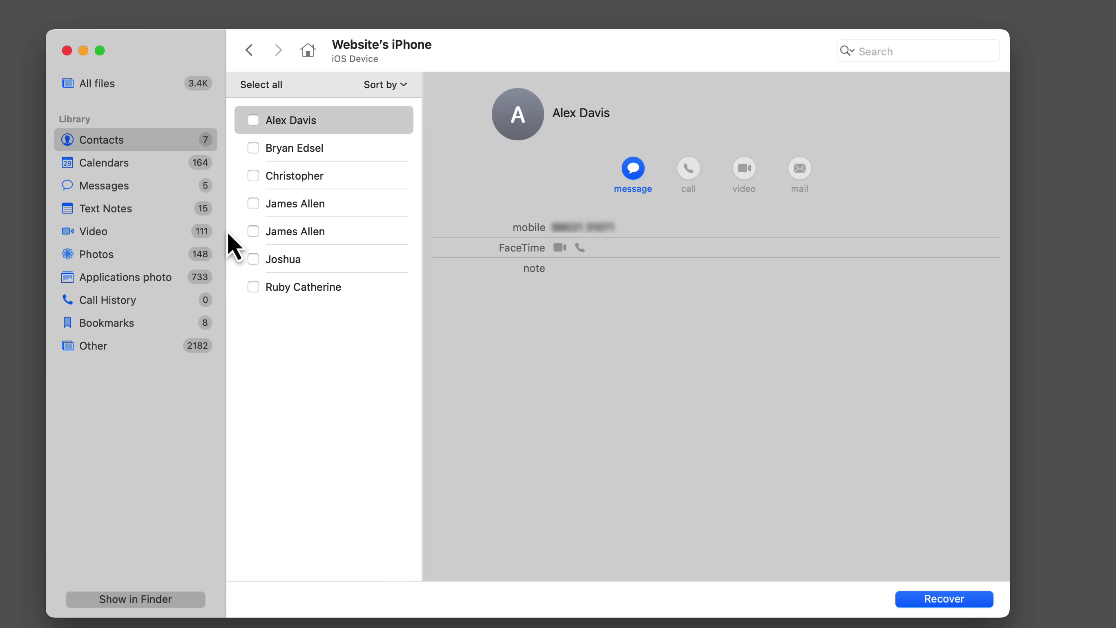
left_click(149, 239)
scroll(615, 370, "down", 10)
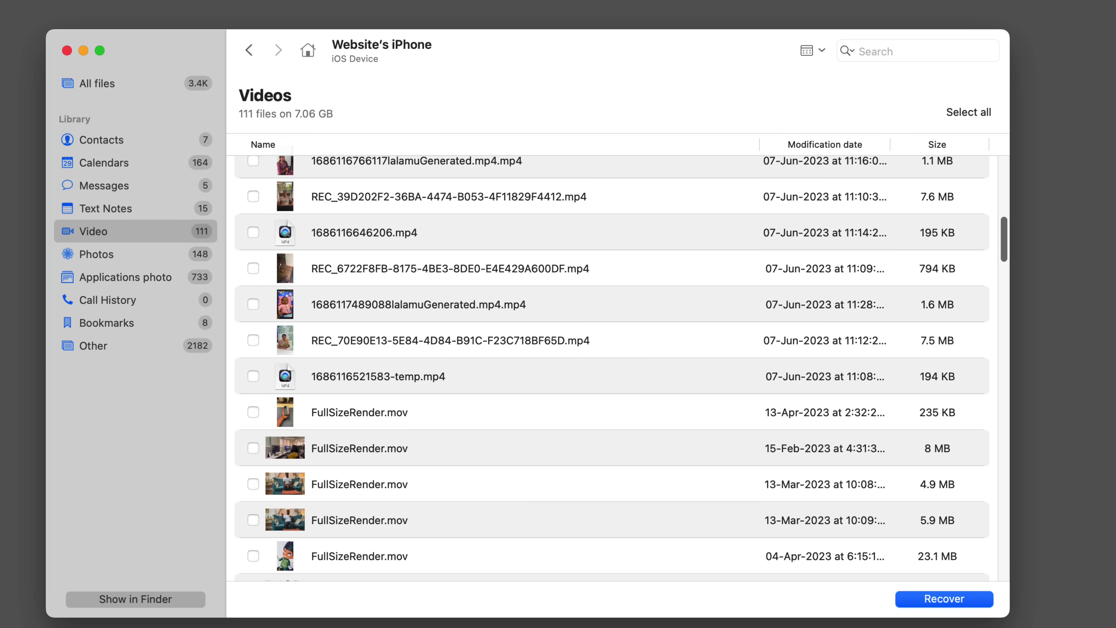
scroll(554, 253, "up", 5)
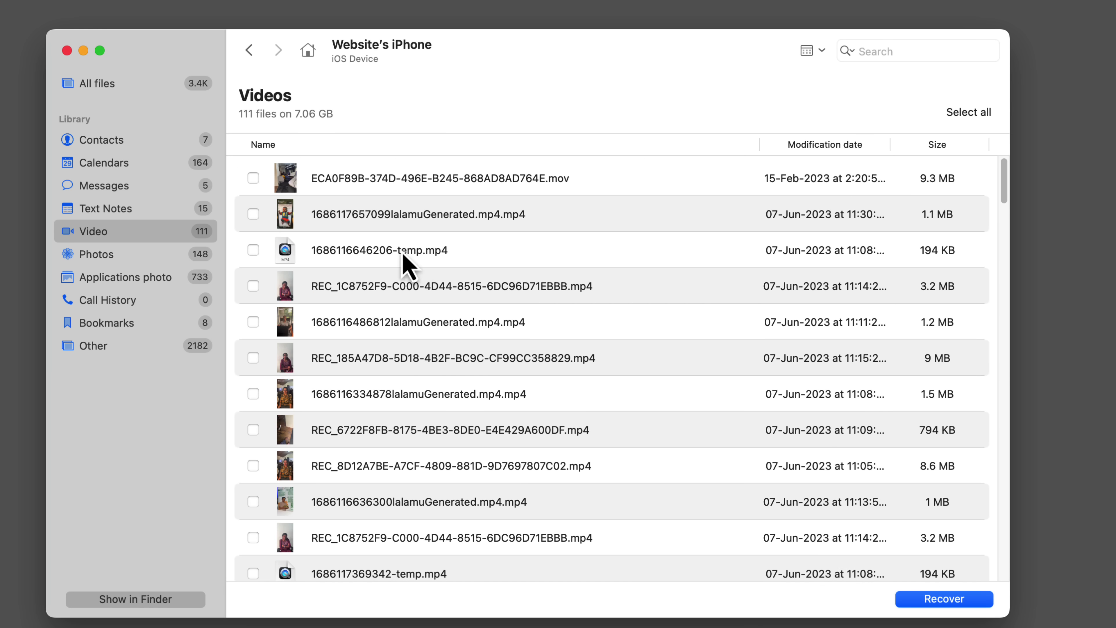
left_click(159, 259)
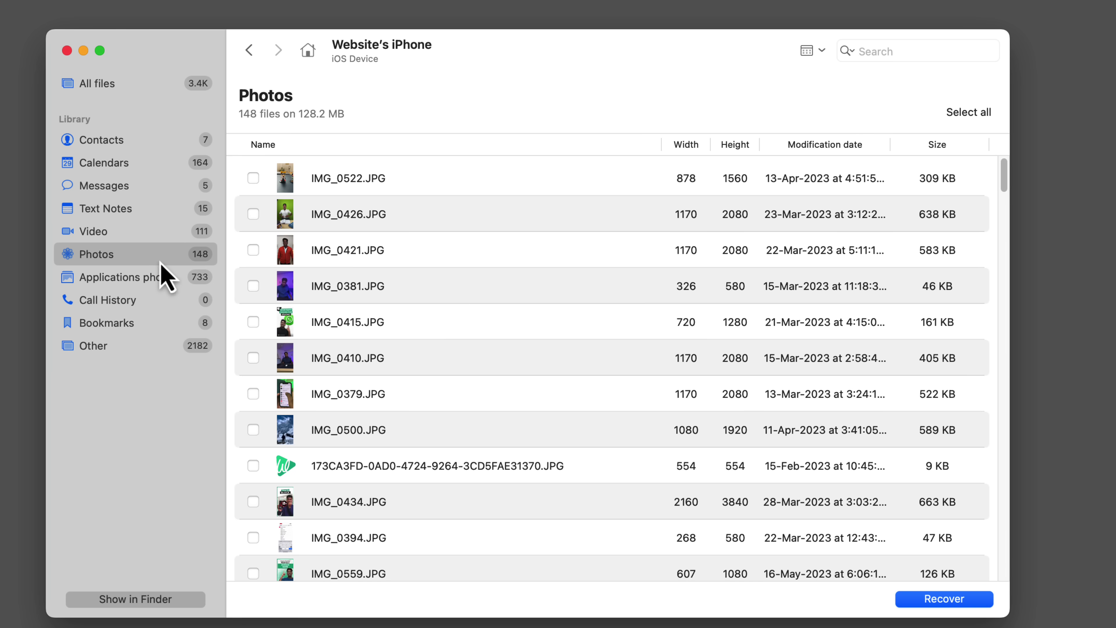
left_click(251, 435)
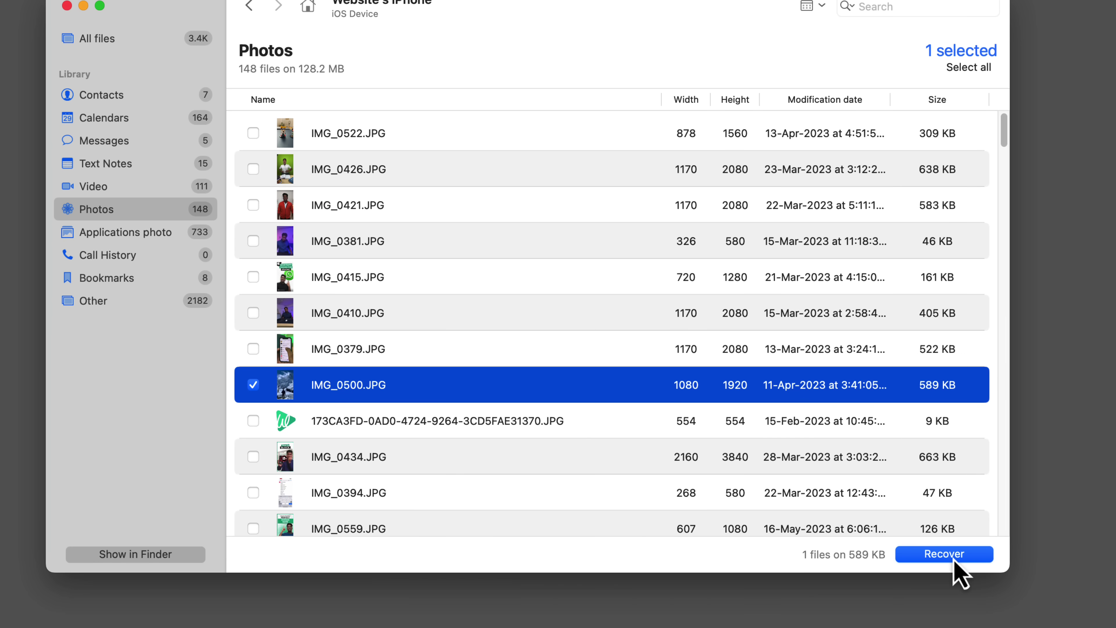
Request recovery of the marked photo with the Downloads folder as its destination.
left_click(946, 598)
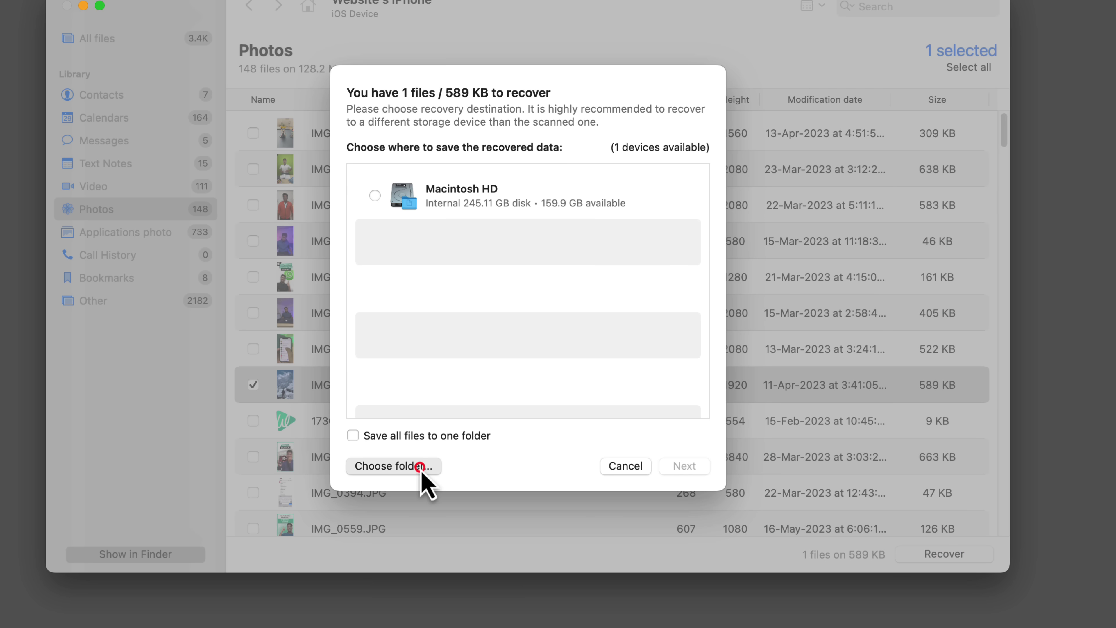
left_click(419, 466)
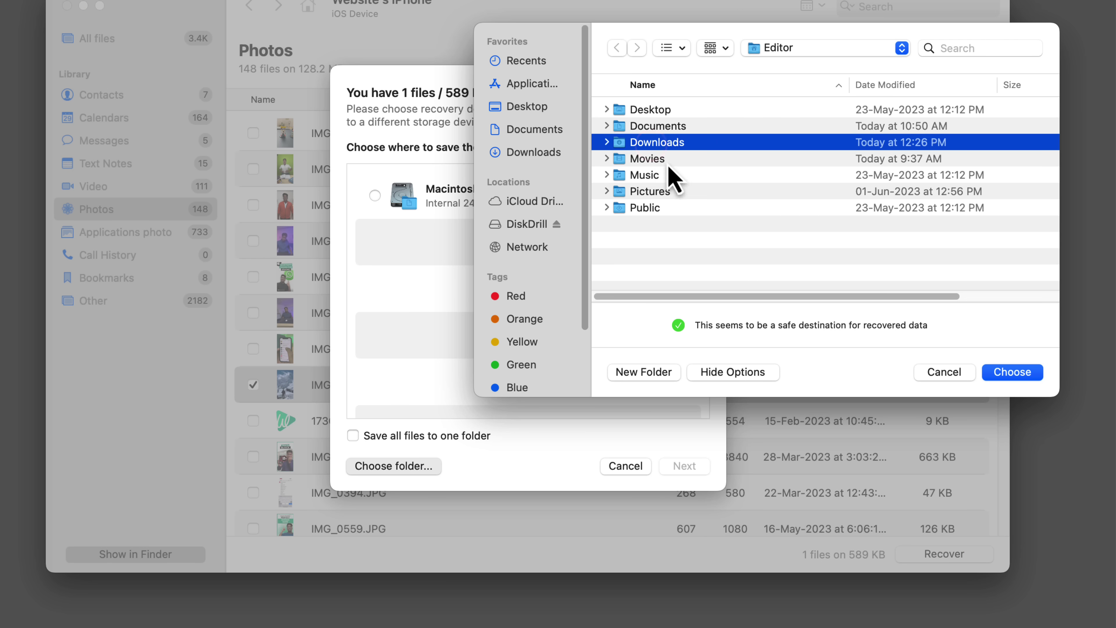
left_click(994, 371)
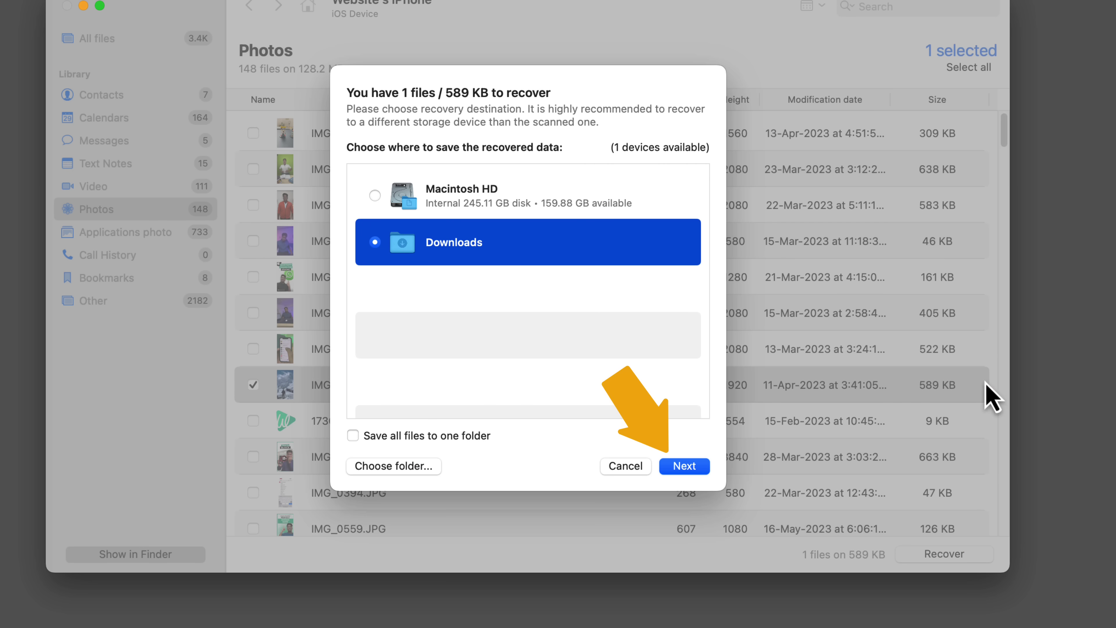
left_click(690, 469)
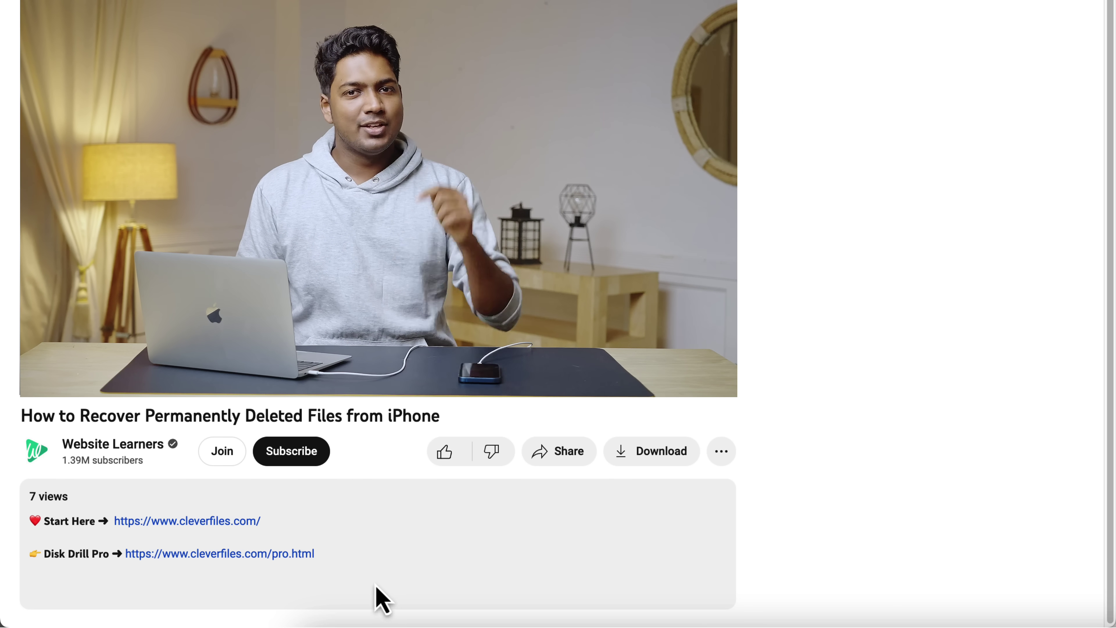
Switch to the browser, follow the Disk Drill Pro link in the video description and start buying the PRO edition.
left_click(232, 556)
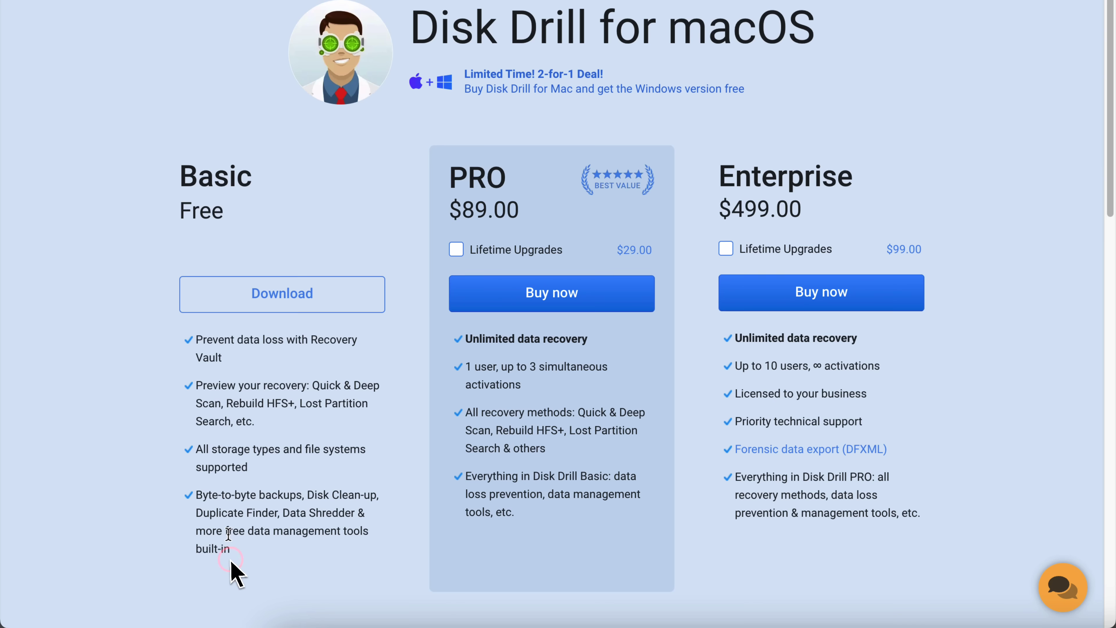
scroll(232, 565, "up", 2)
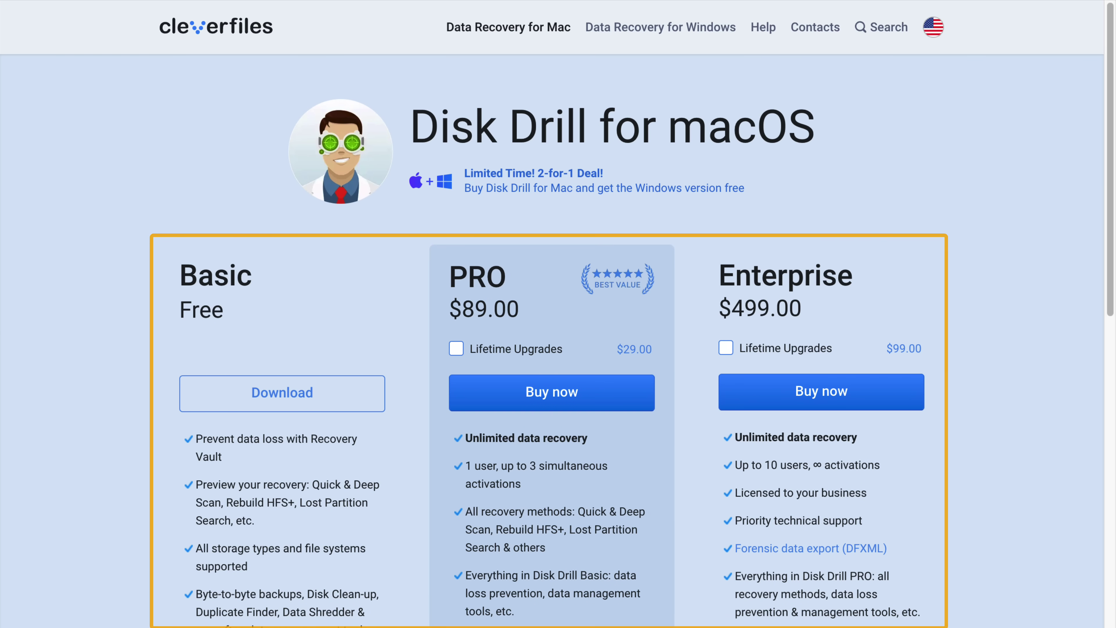
left_click(541, 406)
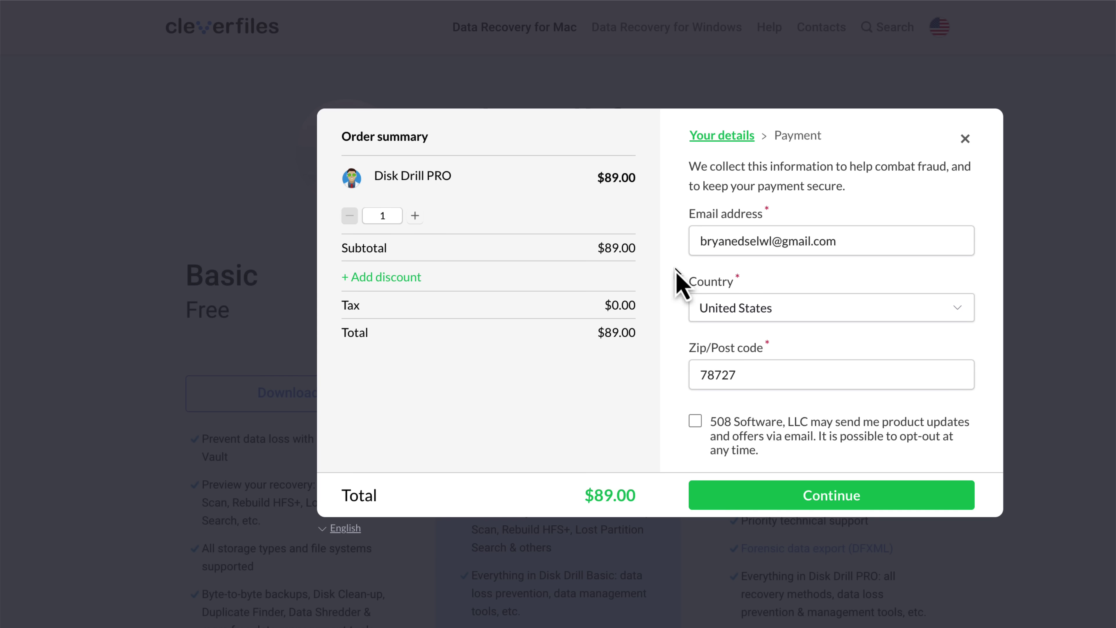
Submit the buyer details and pay for one Disk Drill PRO by card, entering the card number, cardholder name, expiration date and security code.
left_click(822, 506)
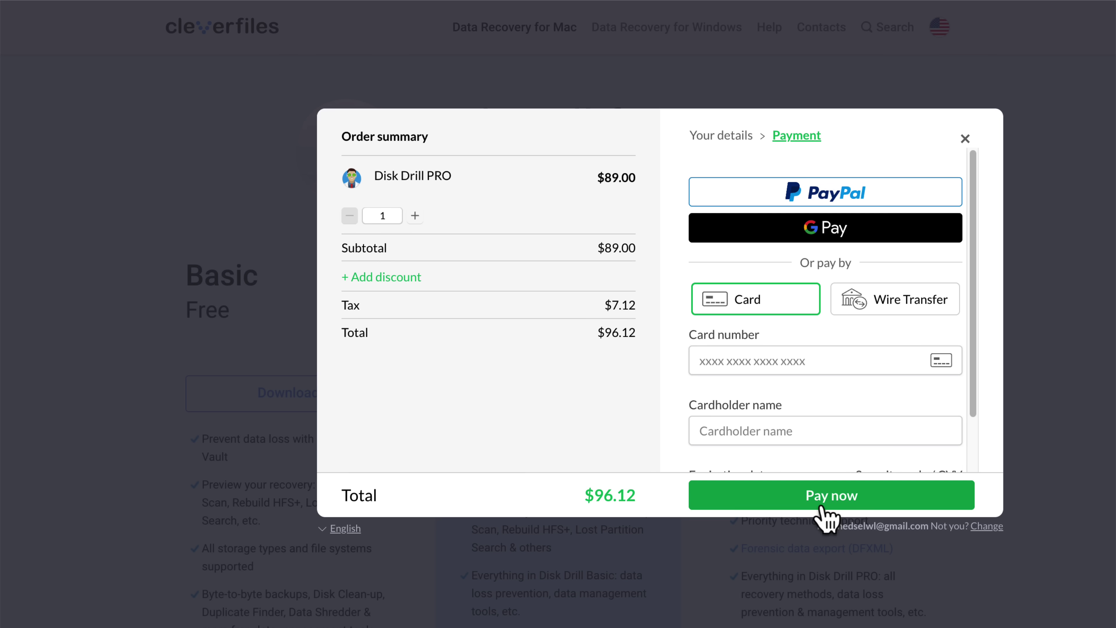
scroll(971, 395, "down", 3)
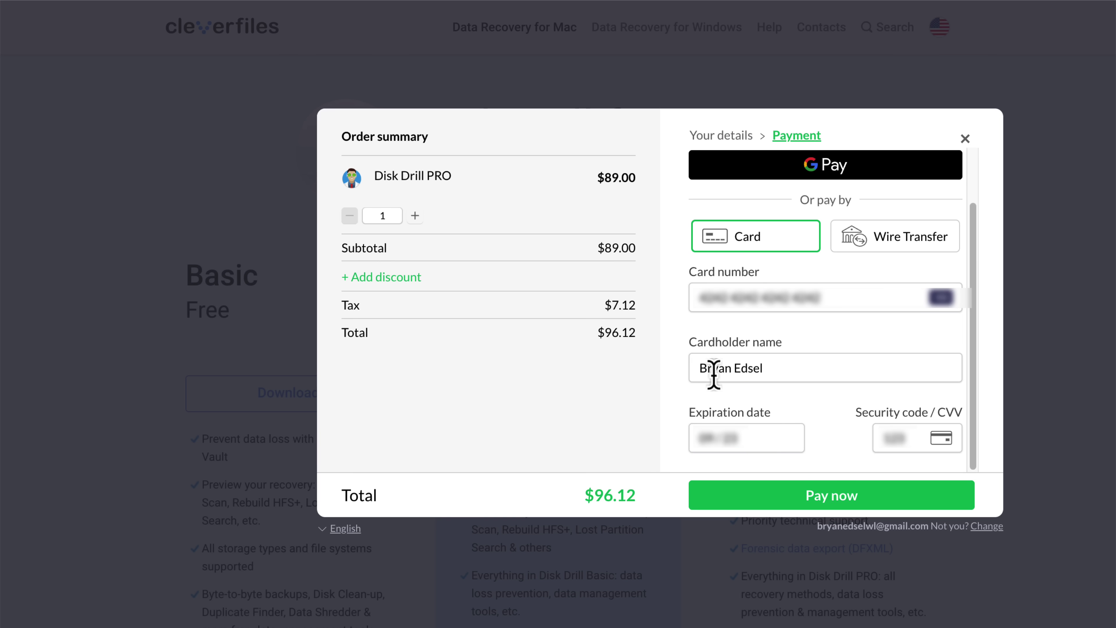
left_click(830, 496)
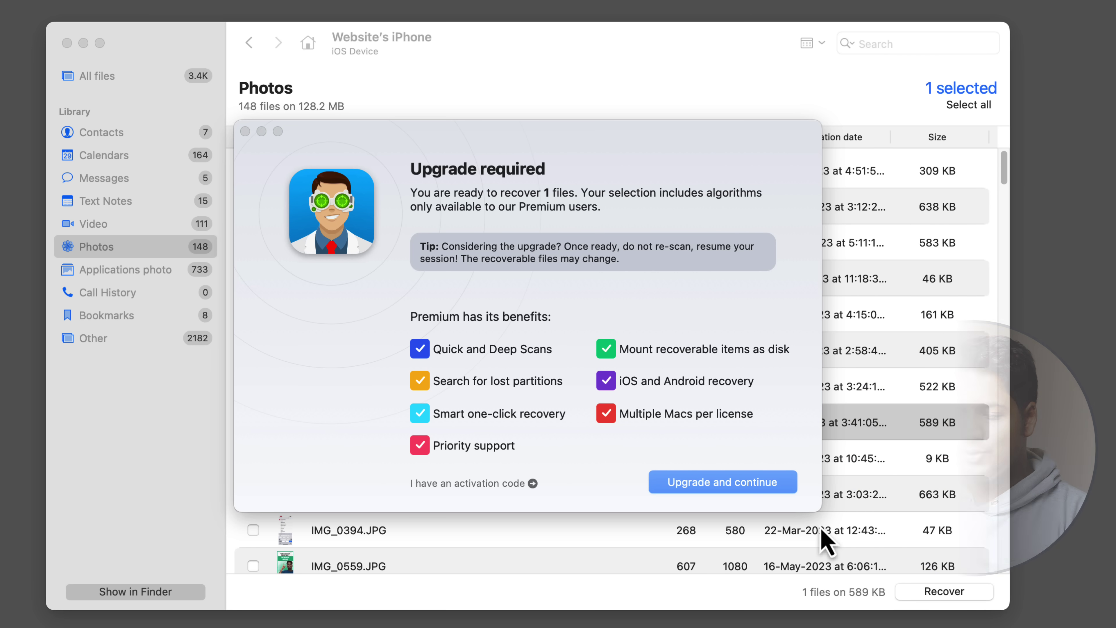
Return to Disk Drill and activate the premium edition by pasting the purchased activation code.
left_click(486, 486)
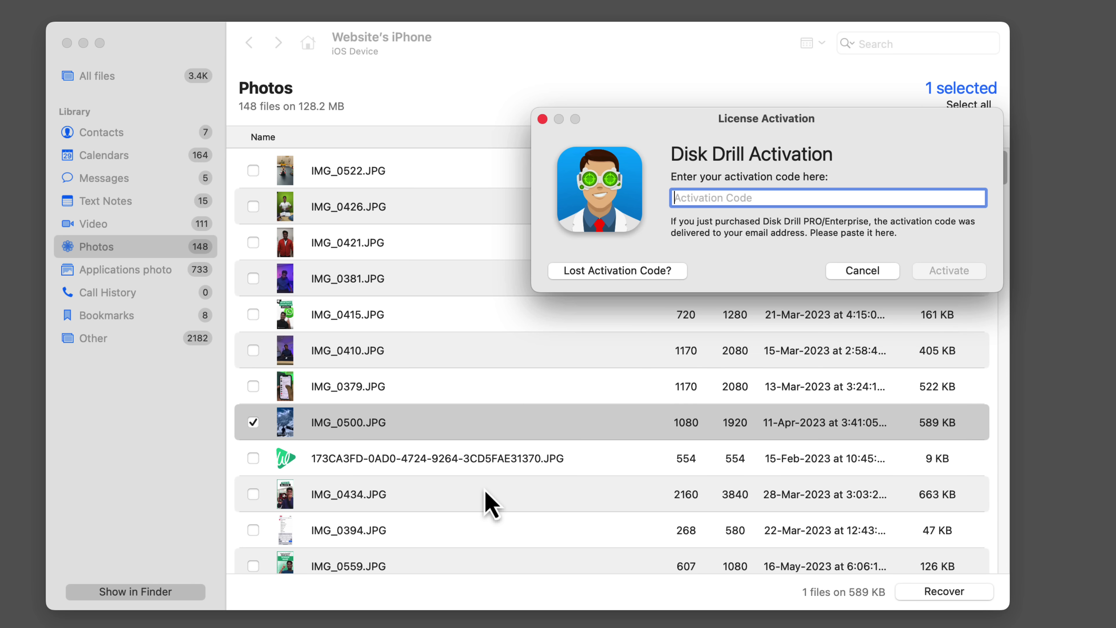
right_click(693, 203)
left_click(736, 247)
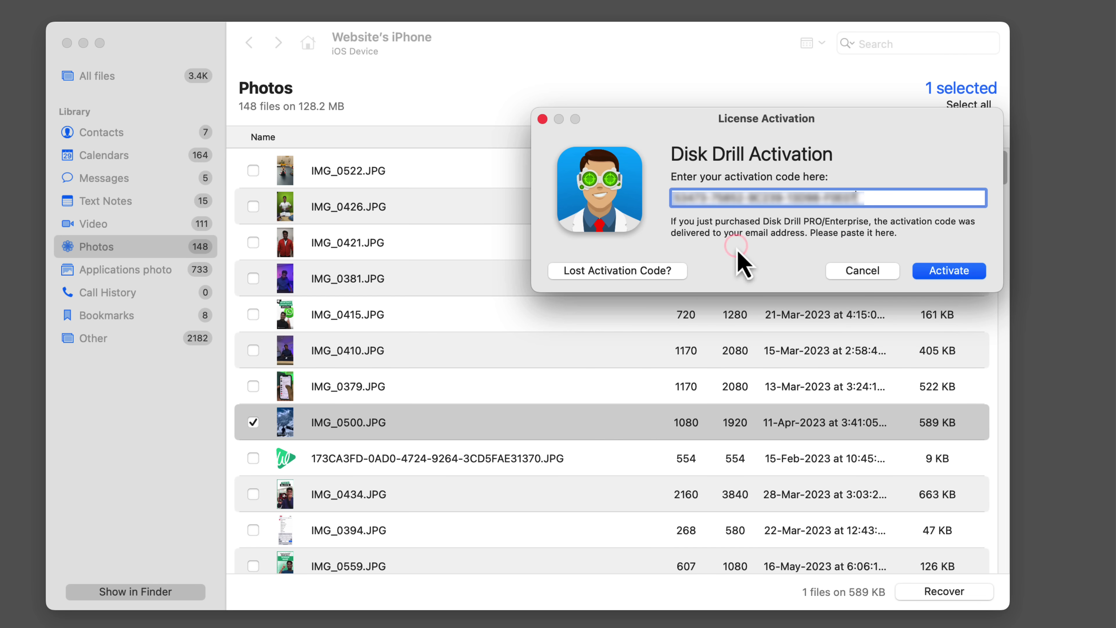
left_click(951, 276)
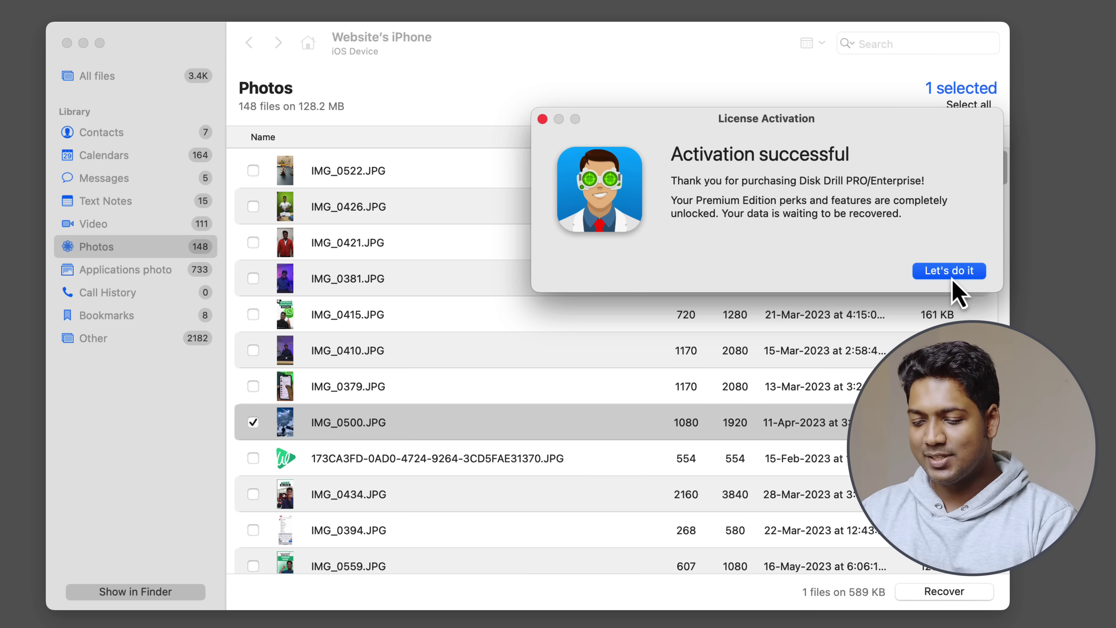
left_click(950, 272)
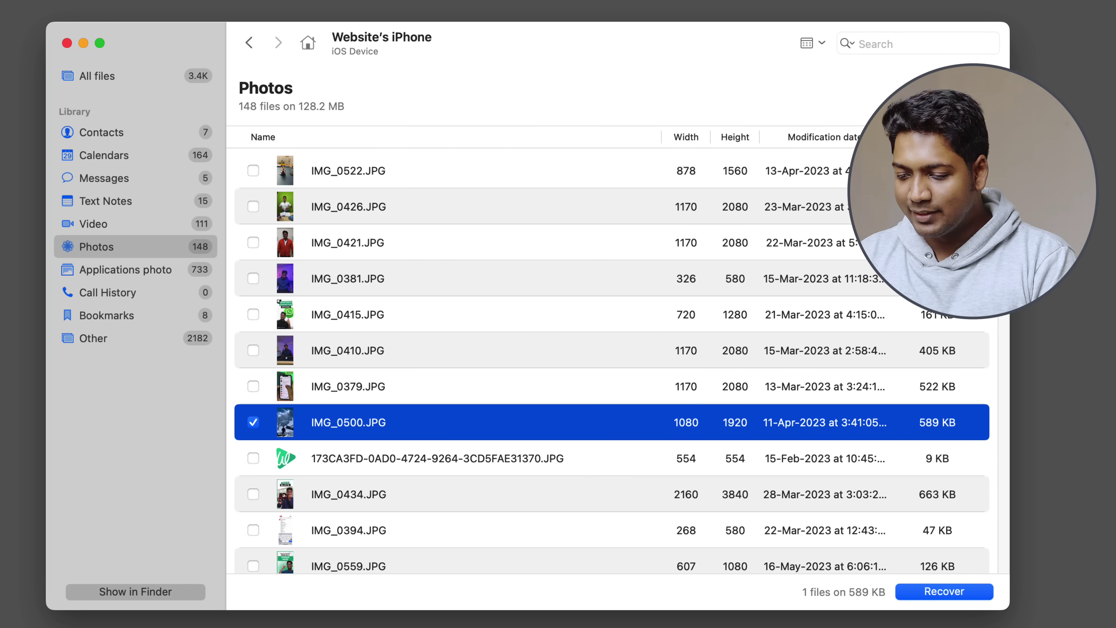
Recover the marked photo, and preview IMG_0500.JPG from the Downloads folder in Finder.
left_click(940, 592)
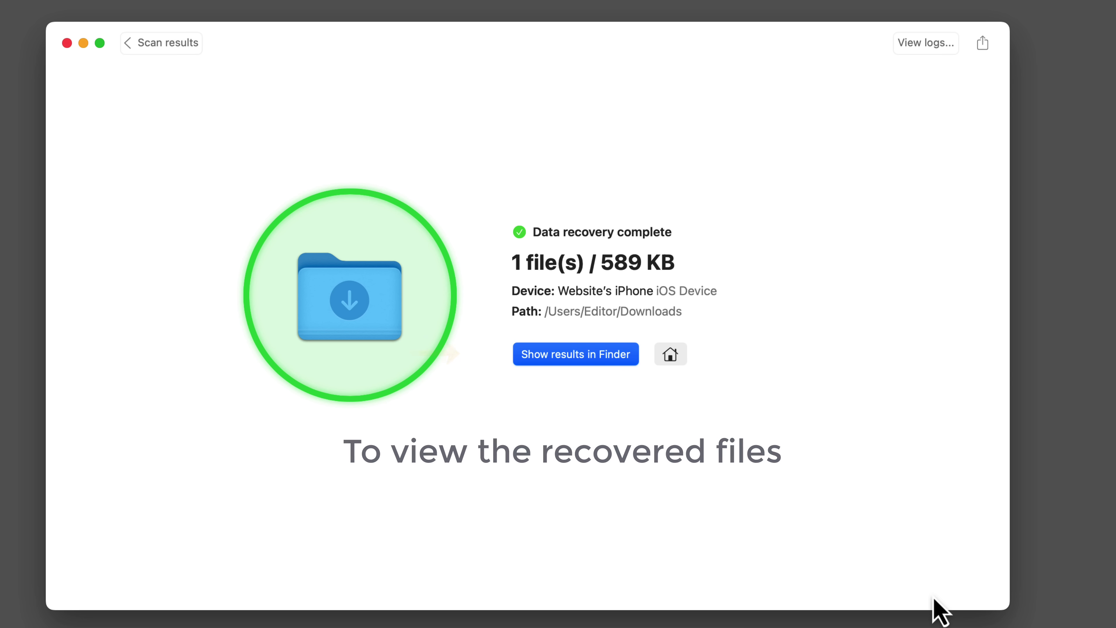
left_click(563, 364)
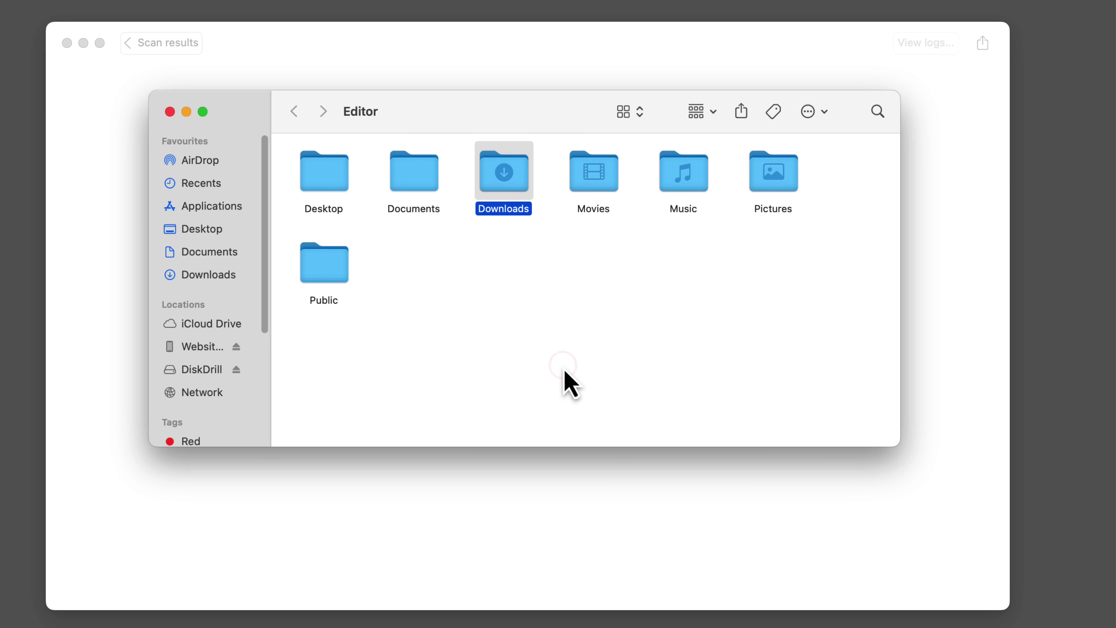
double_click(512, 188)
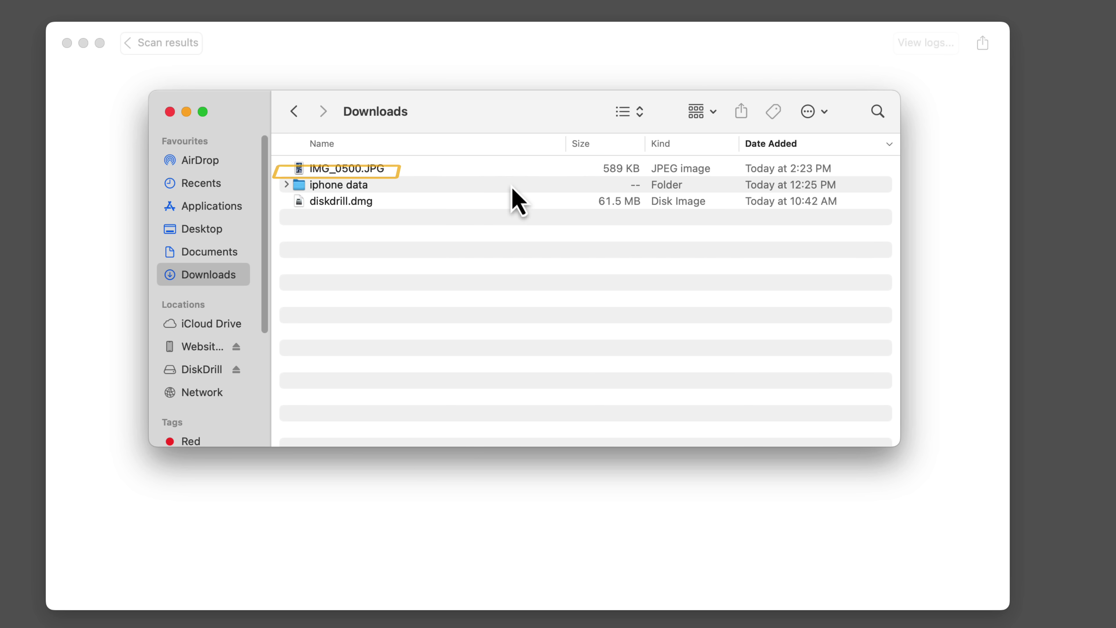
left_click(463, 172)
key("space")
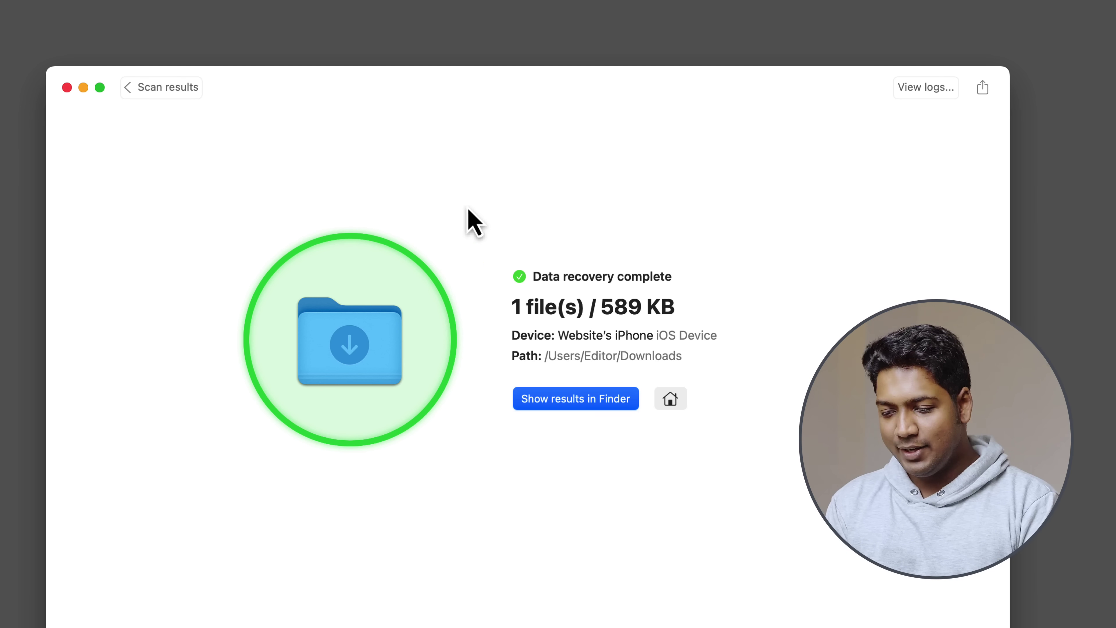
Return to the scan results for all files and recover the whole Photos category to the Downloads folder.
left_click(162, 96)
left_click(141, 126)
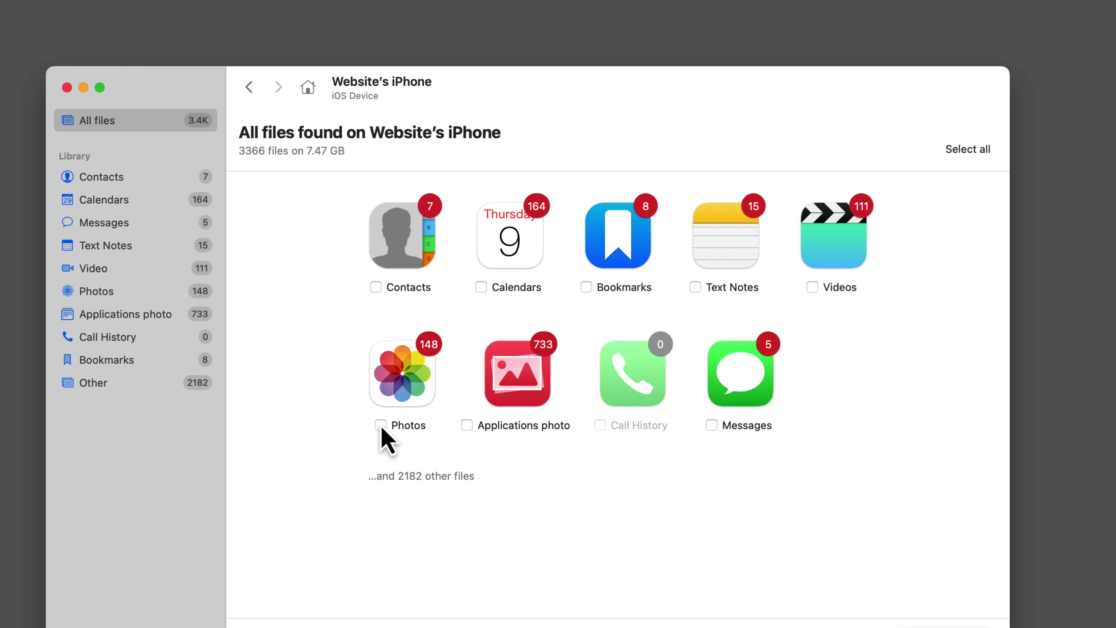
left_click(380, 424)
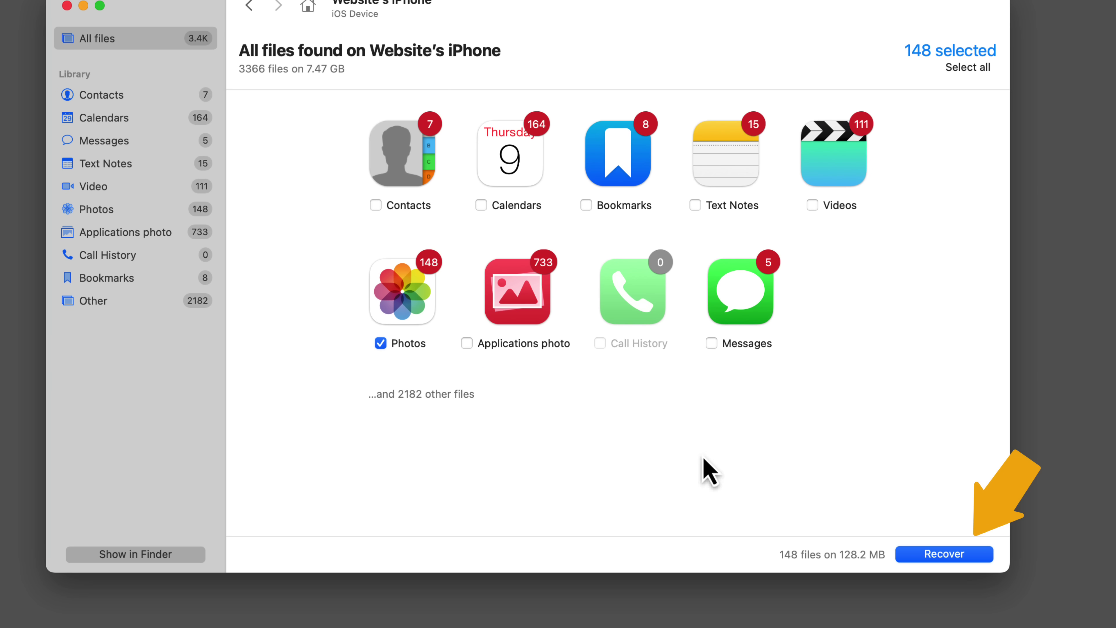
left_click(940, 554)
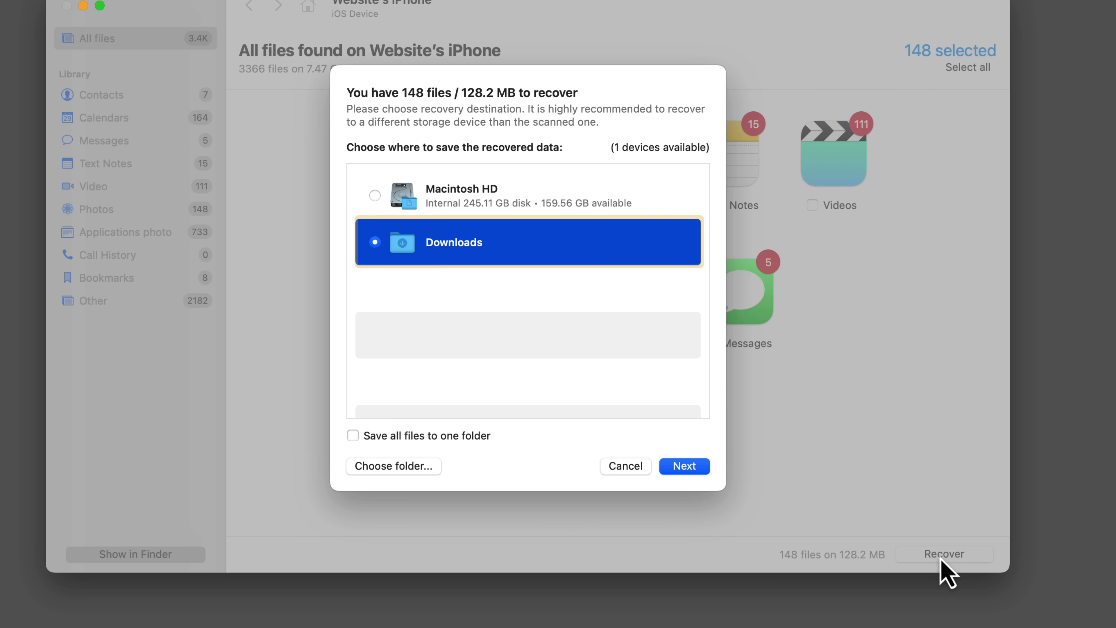
left_click(684, 466)
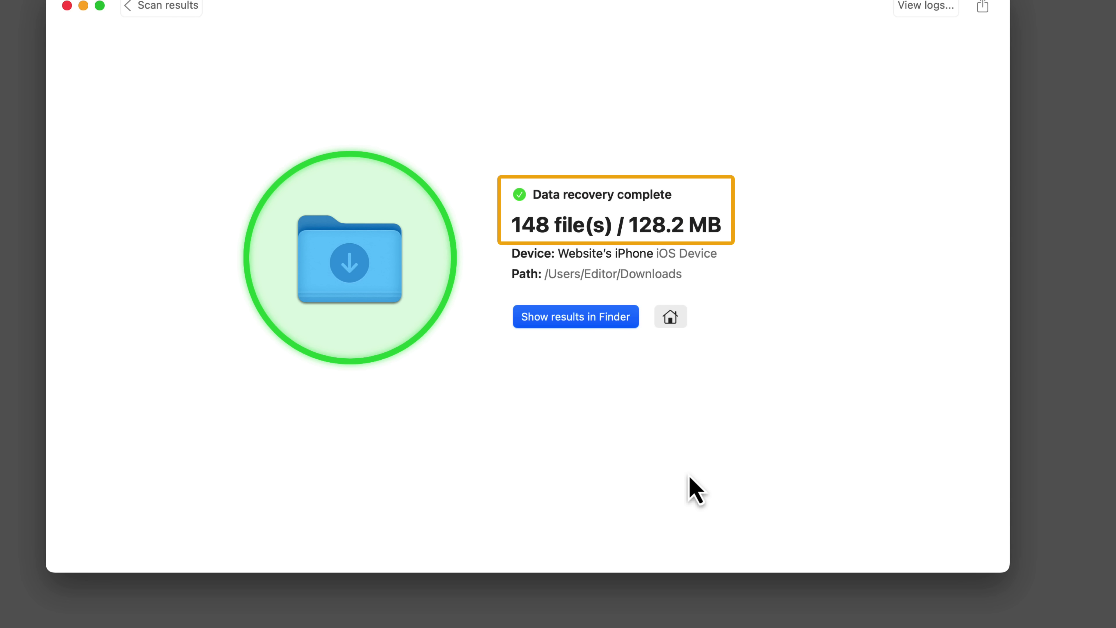
Show the recovered files in Finder and look through the photos in the 100APPLE folder inside Downloads.
left_click(584, 325)
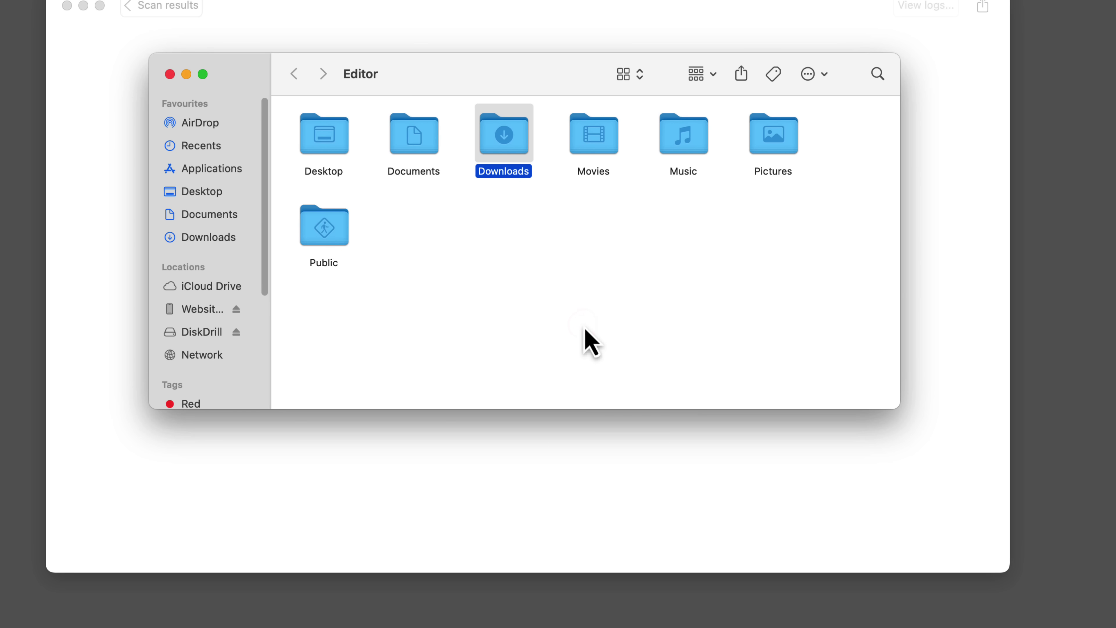
double_click(510, 162)
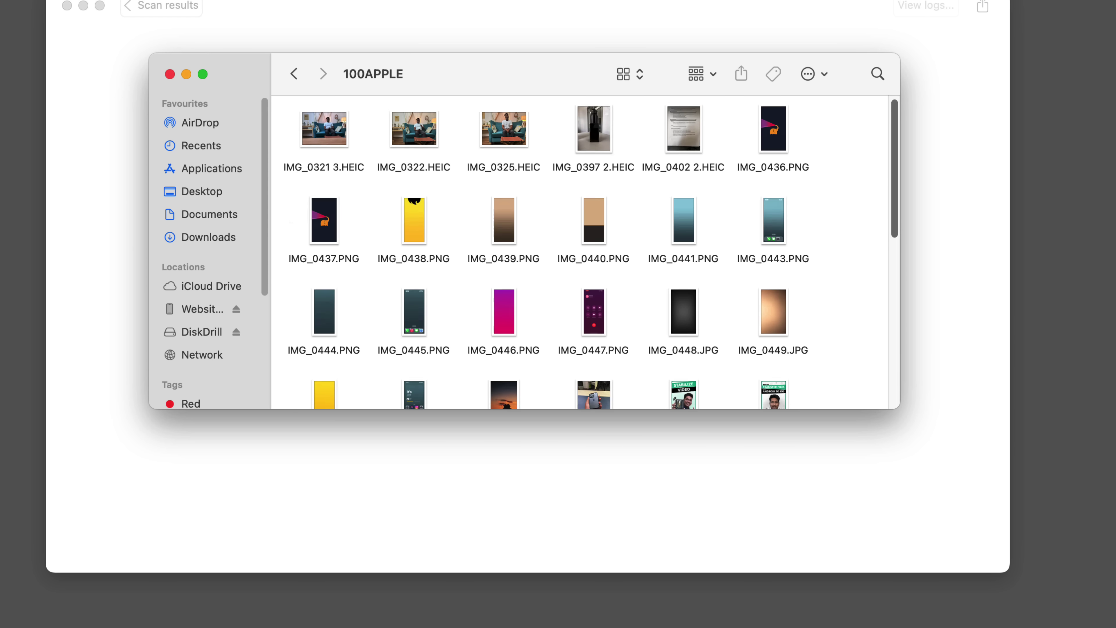
scroll(585, 251, "down", 10)
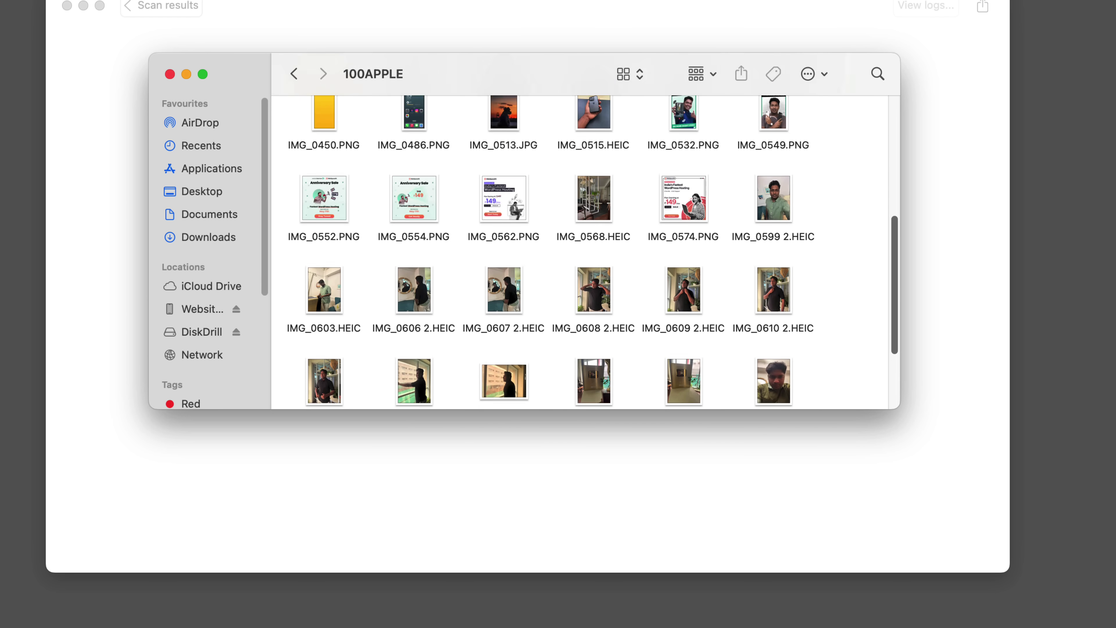
scroll(585, 251, "up", 5)
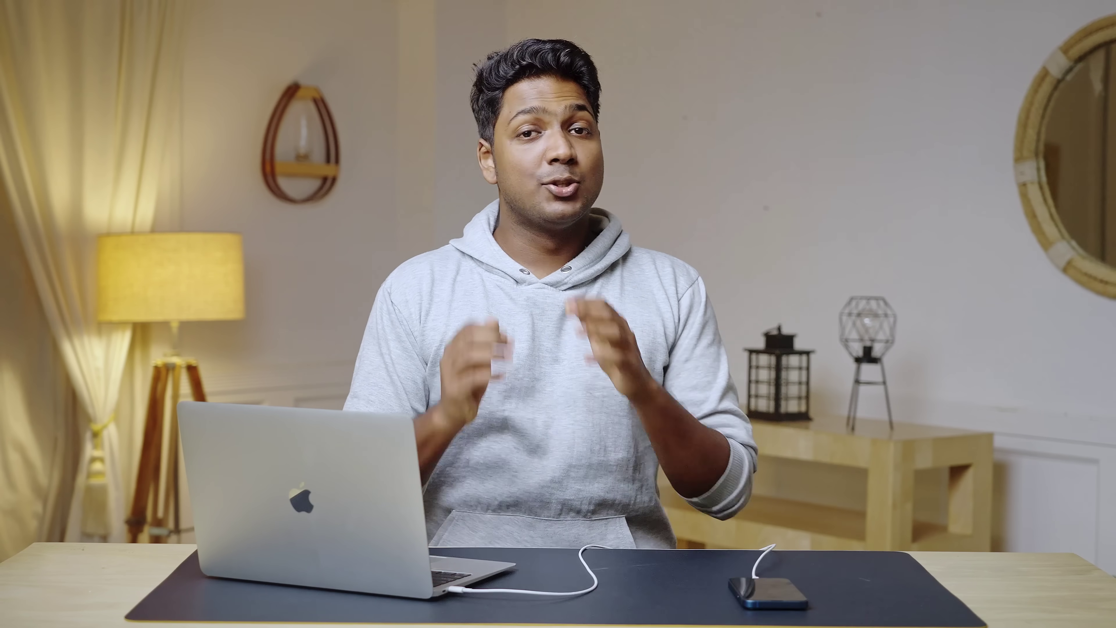